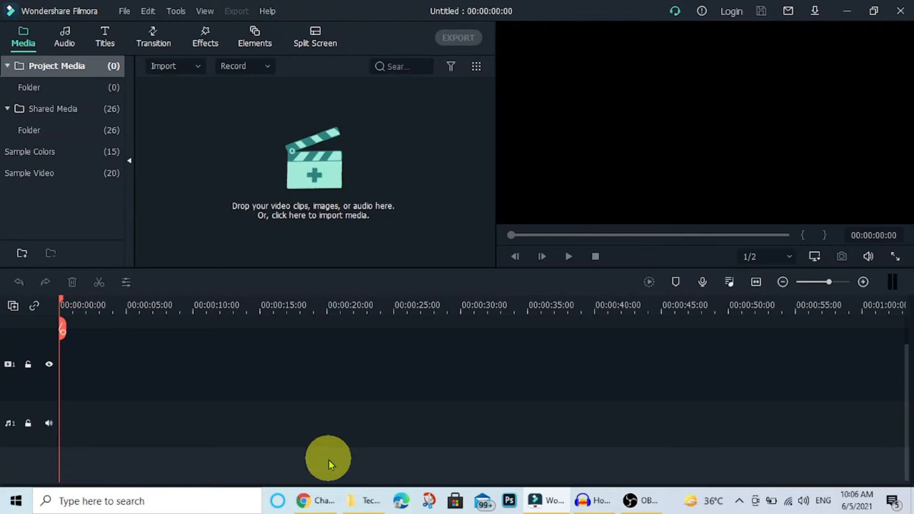
Import the video "How to change your Twitter username" and place it at the start of video track 1, keeping the 1920 x 1080 25fps project settings
{"action": "left_click", "coordinate": [358, 499]}
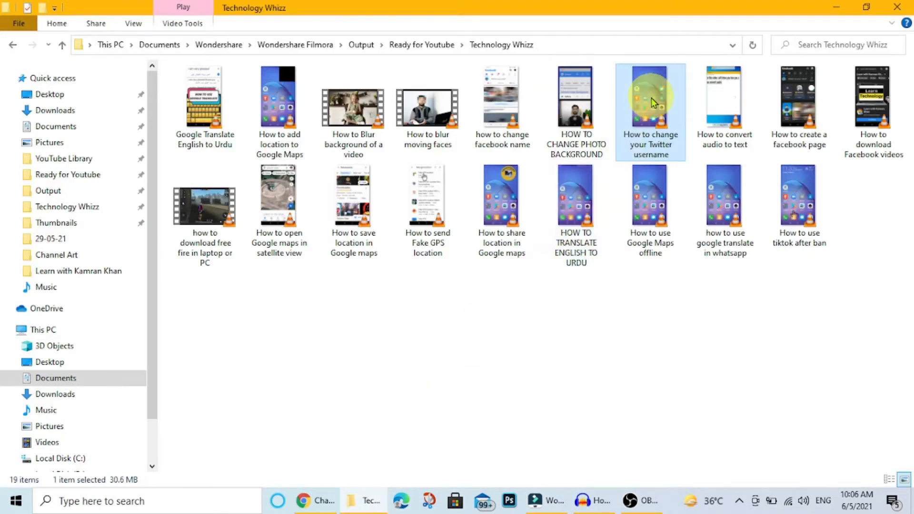
{"action": "left_click_drag", "start_coordinate": [651, 102], "coordinate": [307, 220]}
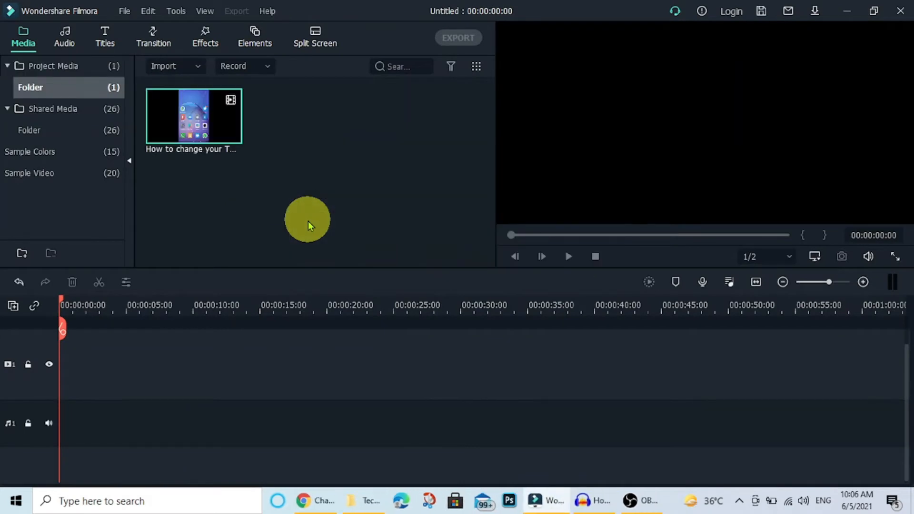
{"action": "left_click_drag", "start_coordinate": [202, 111], "coordinate": [122, 385]}
{"action": "left_click", "coordinate": [527, 262]}
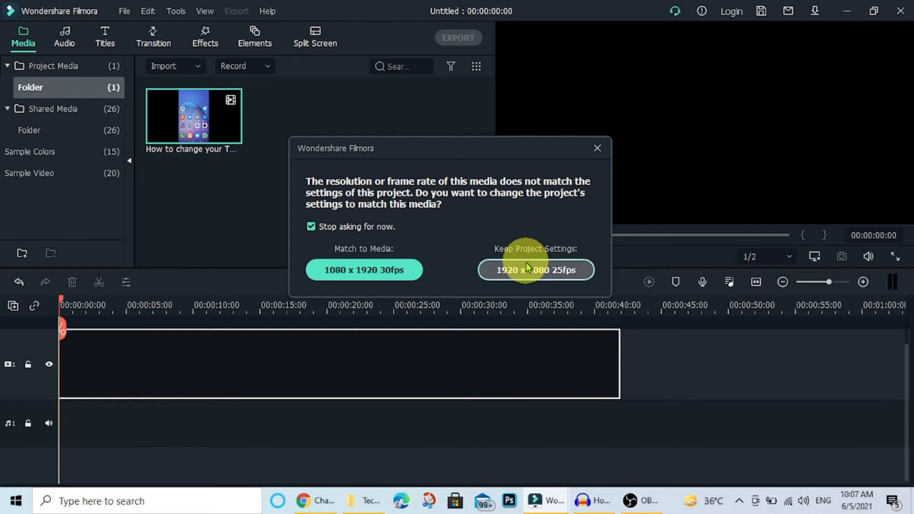
Preview the clip full screen from 00:00:15:07 to locate the part where the account's email address is shown
{"action": "left_click", "coordinate": [263, 304]}
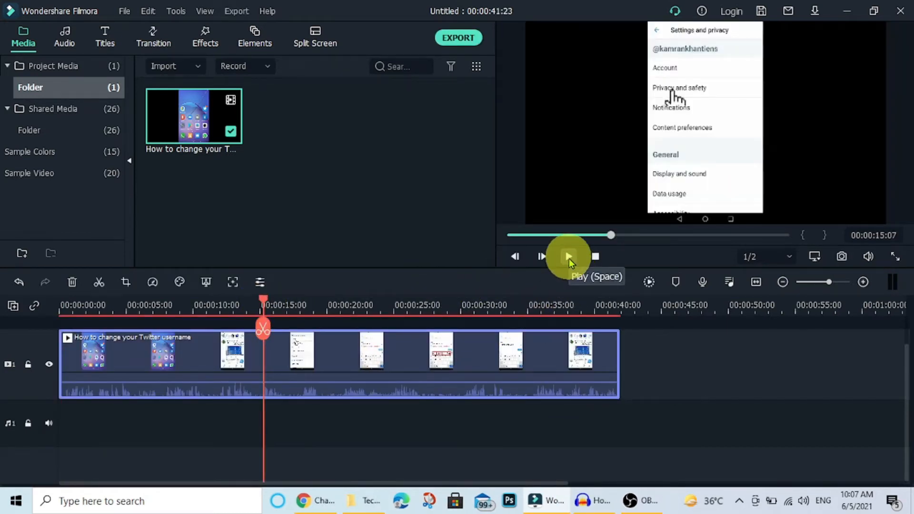
{"action": "left_click", "coordinate": [894, 258]}
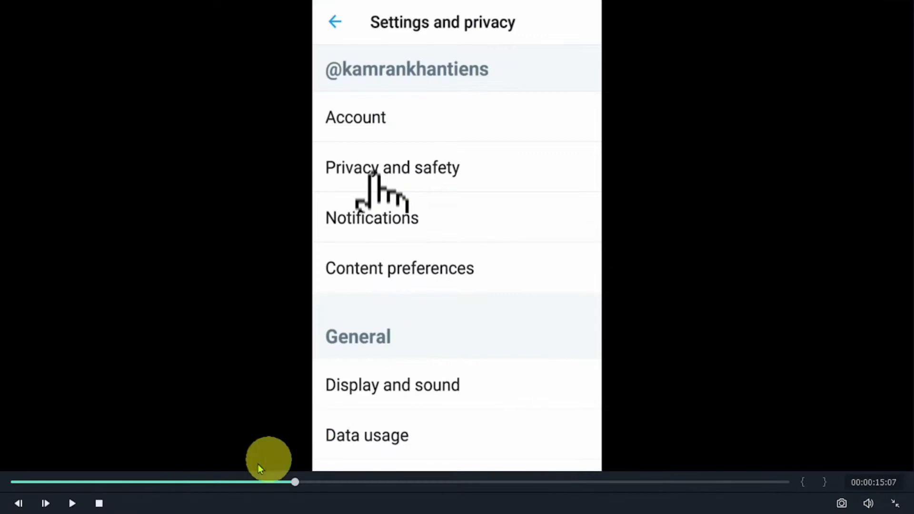
{"action": "left_click", "coordinate": [72, 503]}
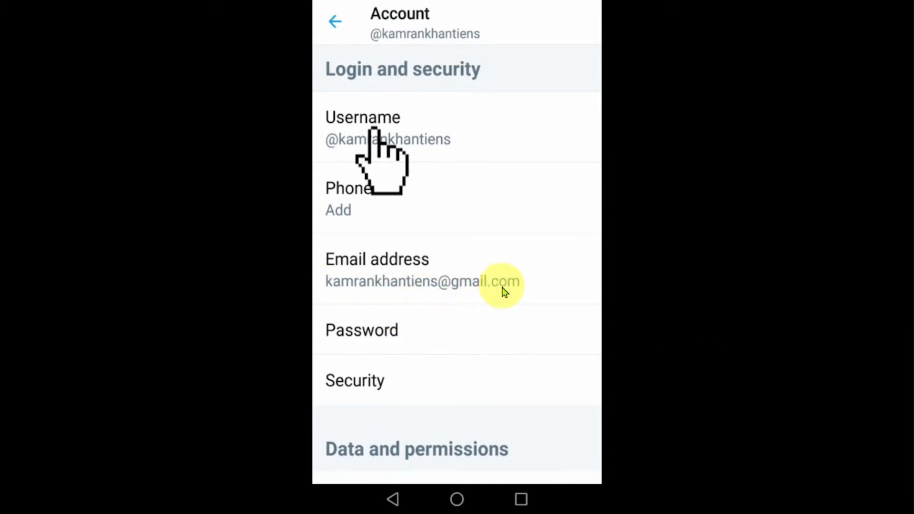
{"action": "left_click", "coordinate": [892, 501]}
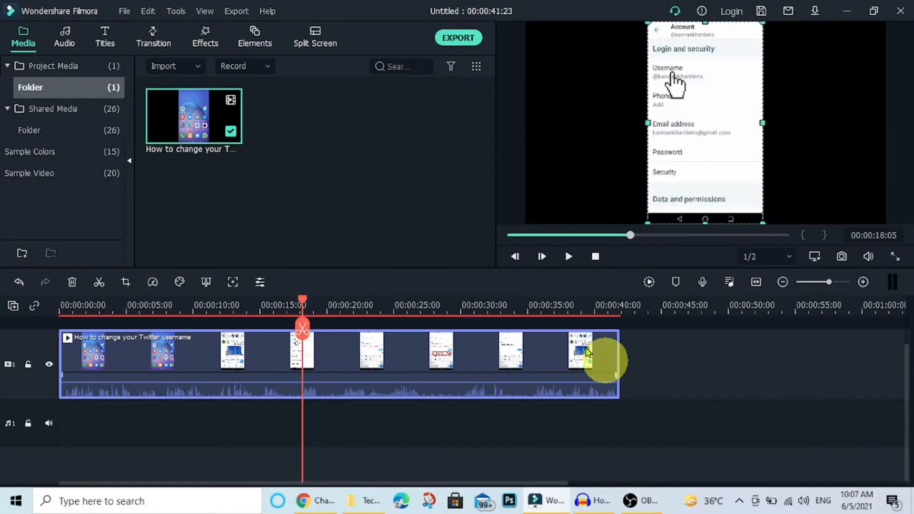
Split the video clip at 00:00:17:11 and 00:00:20:00, placing a marker at each cut
{"action": "left_click", "coordinate": [294, 333]}
{"action": "left_click", "coordinate": [330, 327]}
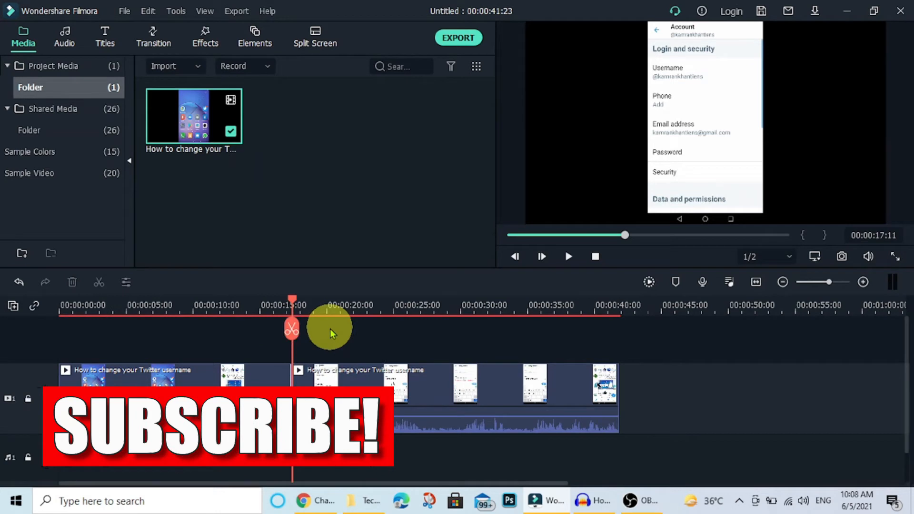
{"action": "left_click", "coordinate": [676, 282]}
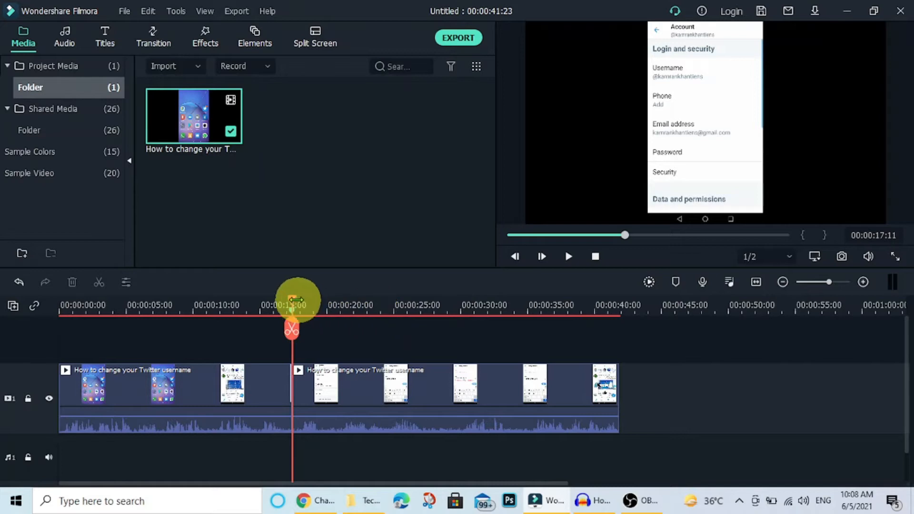
{"action": "left_click_drag", "start_coordinate": [292, 301], "coordinate": [326, 296]}
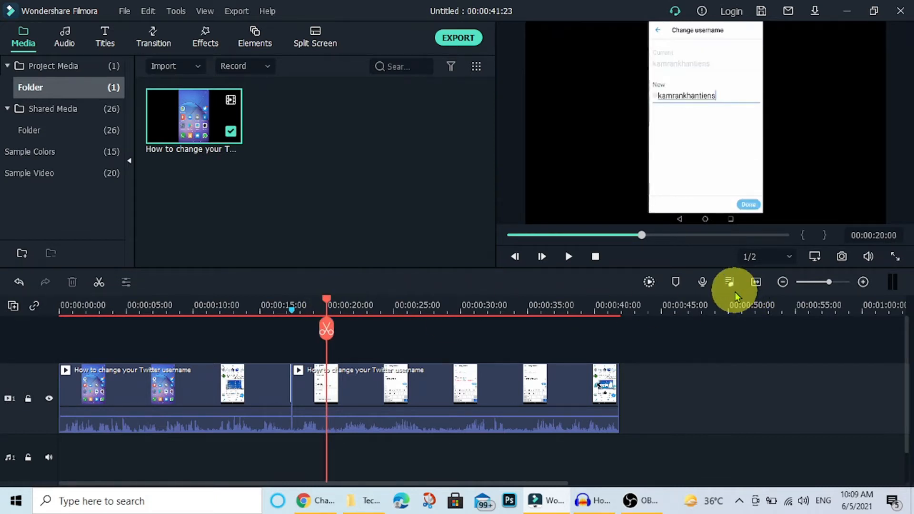
{"action": "left_click", "coordinate": [329, 333]}
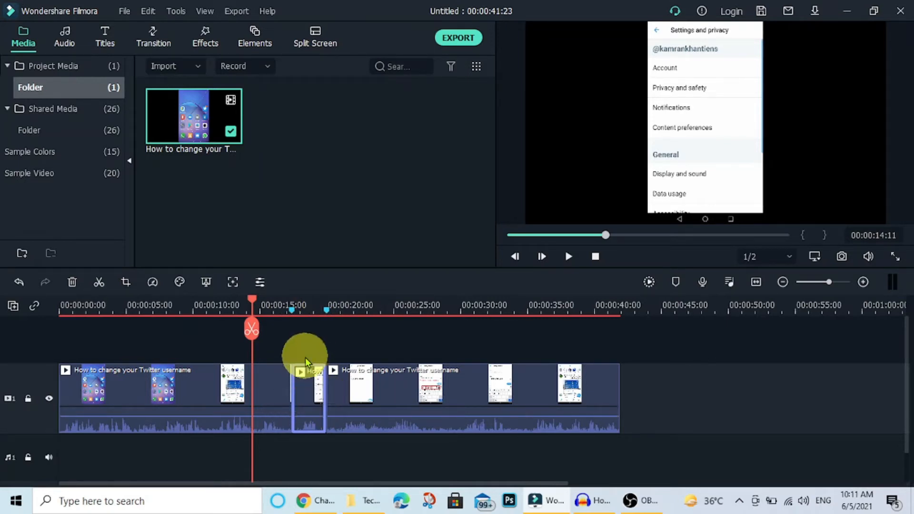
Add the Mosaic utility effect on a track above the short middle segment and trim it to that segment's length
{"action": "left_click", "coordinate": [202, 36]}
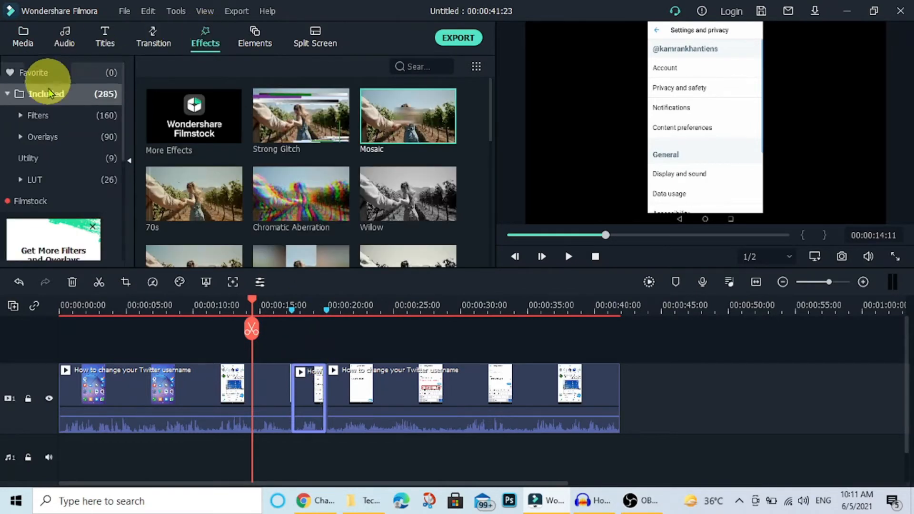
{"action": "left_click", "coordinate": [29, 161]}
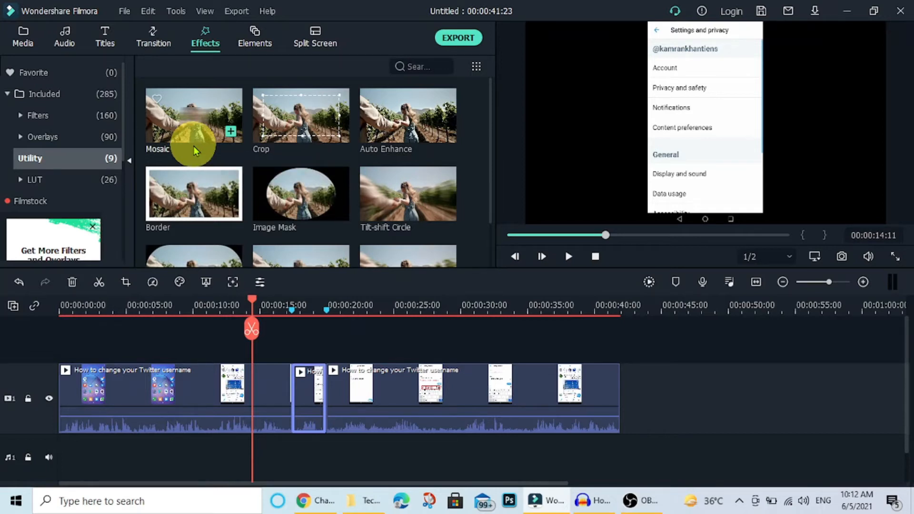
{"action": "left_click_drag", "start_coordinate": [171, 114], "coordinate": [290, 351]}
{"action": "left_click_drag", "start_coordinate": [359, 343], "coordinate": [327, 343]}
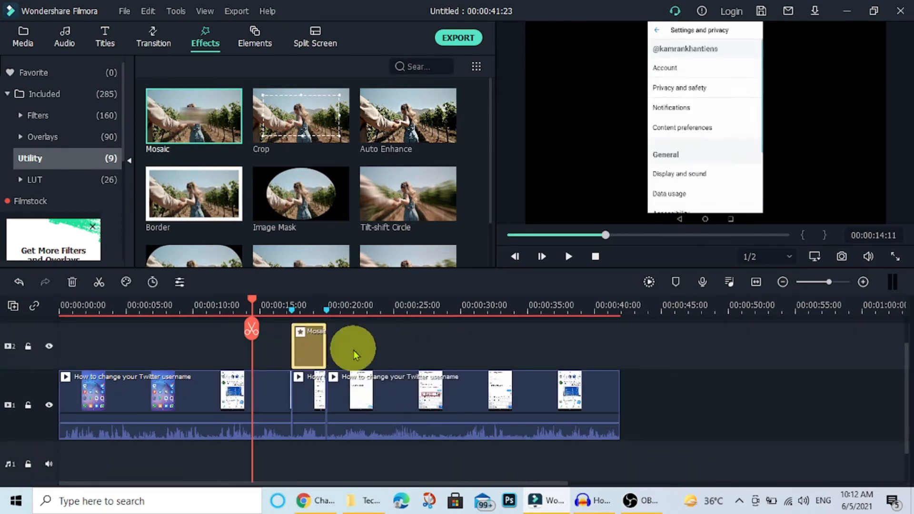
Shrink and move the mosaic area so it covers only the email address line, and check it in a full-screen preview
{"action": "double_click", "coordinate": [312, 346]}
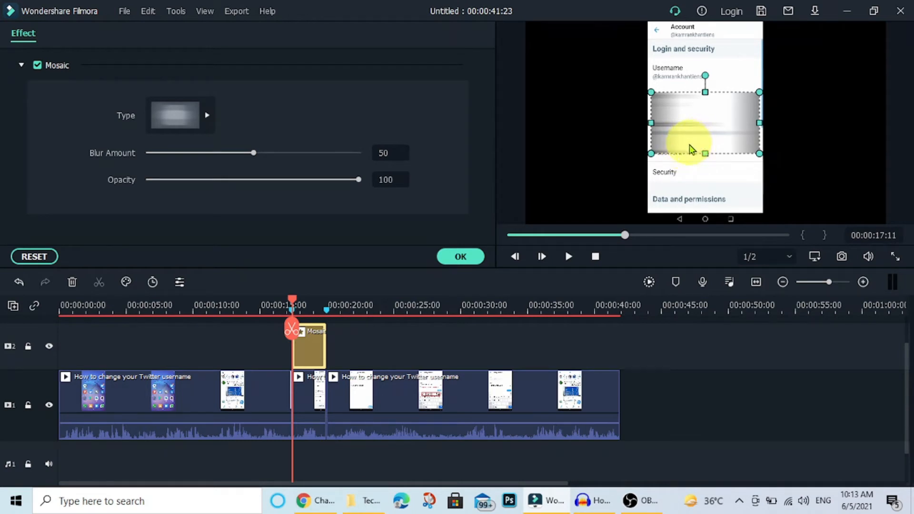
{"action": "mouse_move", "coordinate": [697, 116]}
{"action": "left_mouse_down"}
{"action": "mouse_move", "coordinate": [695, 176]}
{"action": "mouse_move", "coordinate": [703, 124]}
{"action": "left_mouse_up"}
{"action": "left_click_drag", "start_coordinate": [705, 161], "coordinate": [706, 128]}
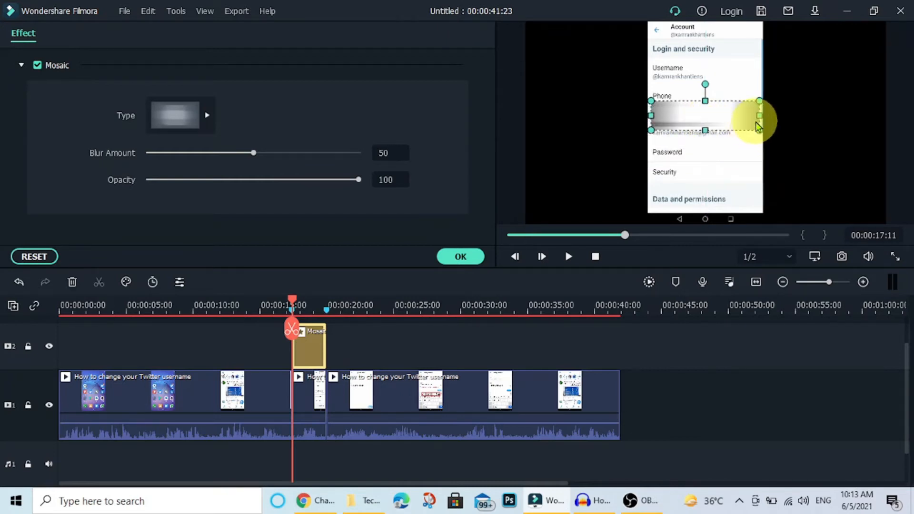
{"action": "left_click_drag", "start_coordinate": [758, 116], "coordinate": [732, 111]}
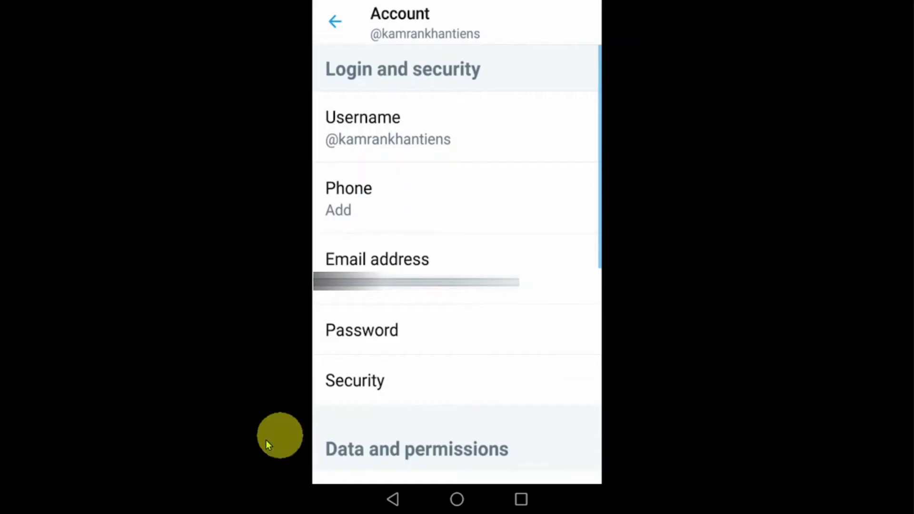
{"action": "mouse_move", "coordinate": [41, 499]}
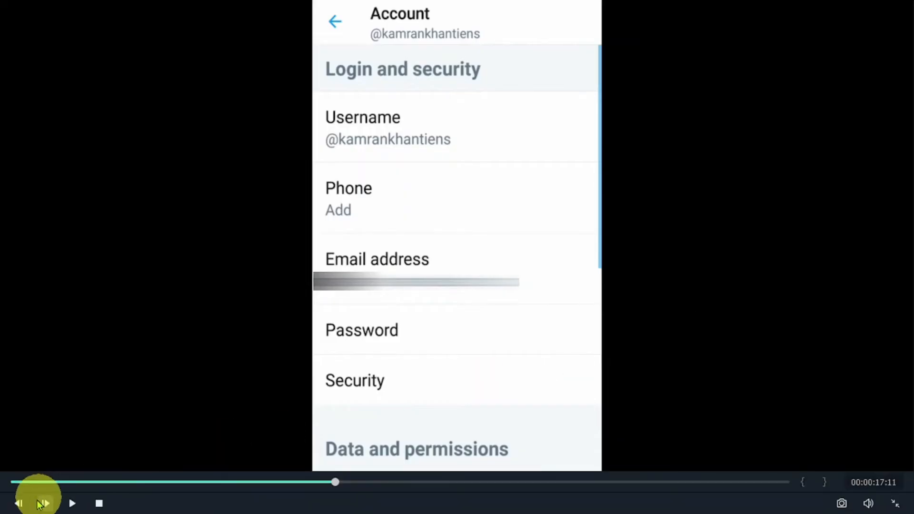
{"action": "left_click", "coordinate": [72, 503]}
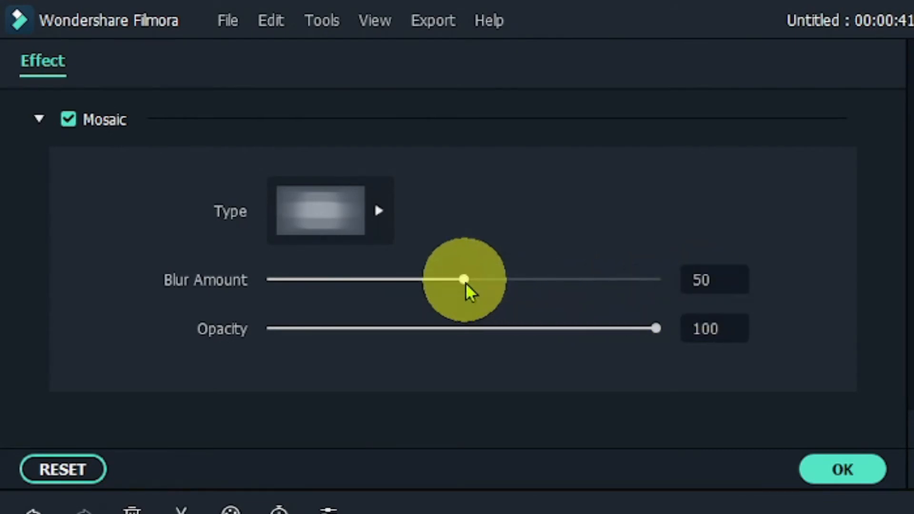
Try blur amounts of 0, 6, 9 and 100 on the mosaic over the email address
{"action": "left_click_drag", "start_coordinate": [463, 284], "coordinate": [269, 283]}
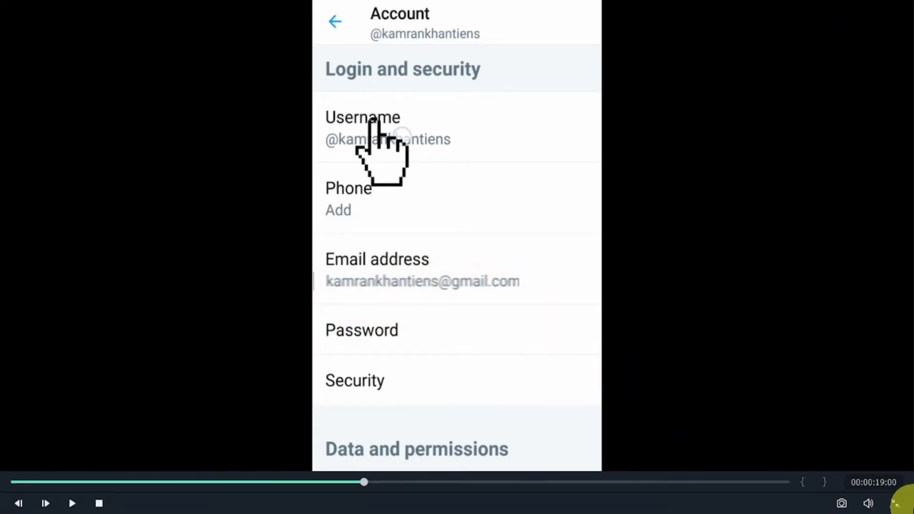
{"action": "left_click", "coordinate": [897, 505]}
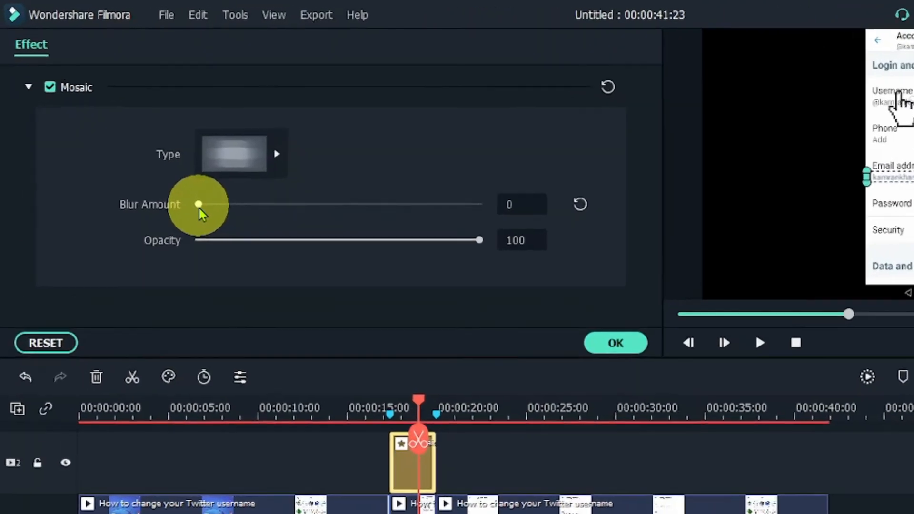
{"action": "left_click_drag", "start_coordinate": [148, 153], "coordinate": [161, 156]}
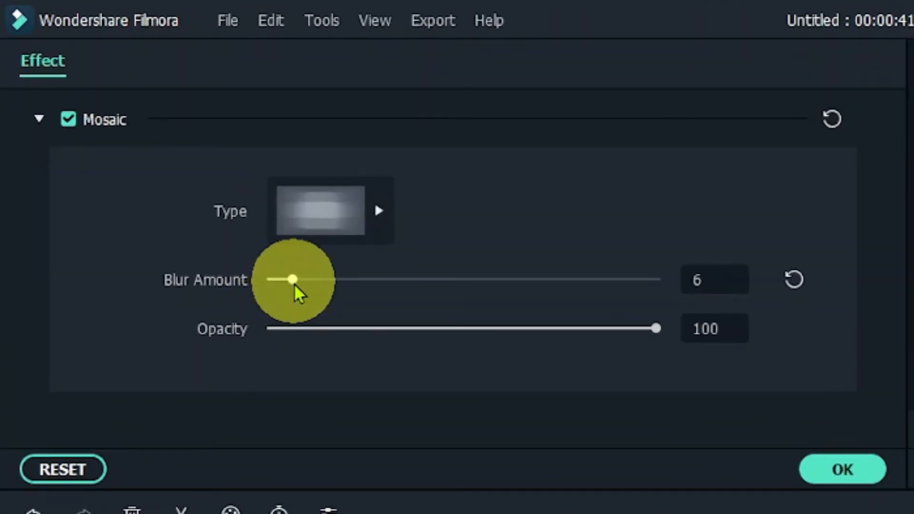
{"action": "left_click_drag", "start_coordinate": [294, 284], "coordinate": [311, 288]}
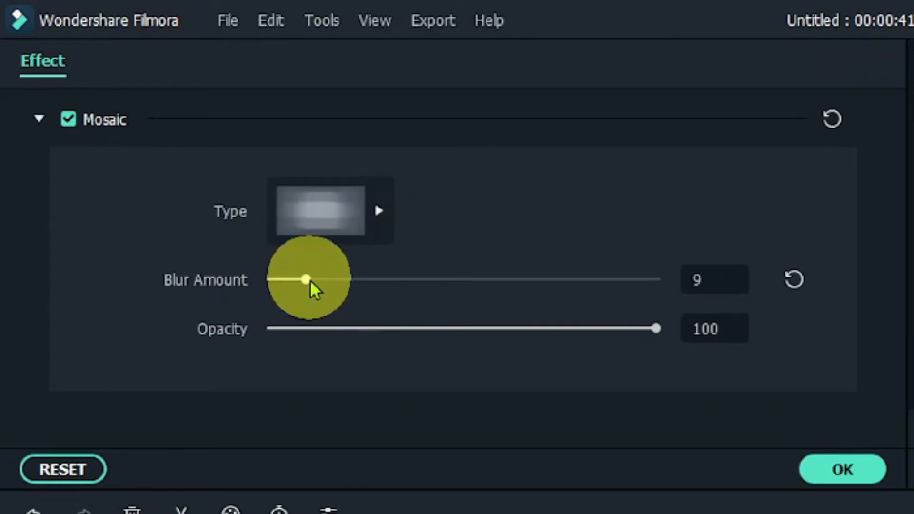
{"action": "left_click_drag", "start_coordinate": [305, 282], "coordinate": [649, 295]}
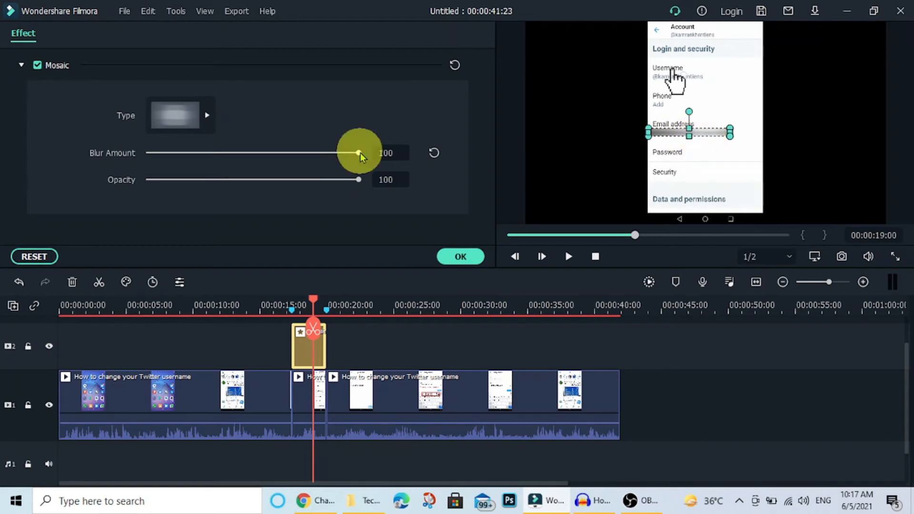
Set the mosaic's blur amount to 10 and apply the effect settings
{"action": "left_click_drag", "start_coordinate": [359, 153], "coordinate": [169, 152]}
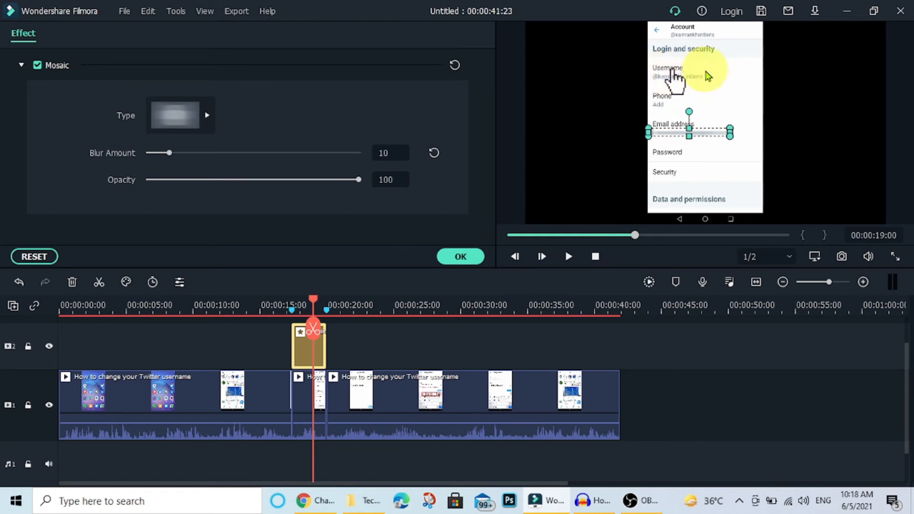
{"action": "left_click", "coordinate": [460, 256]}
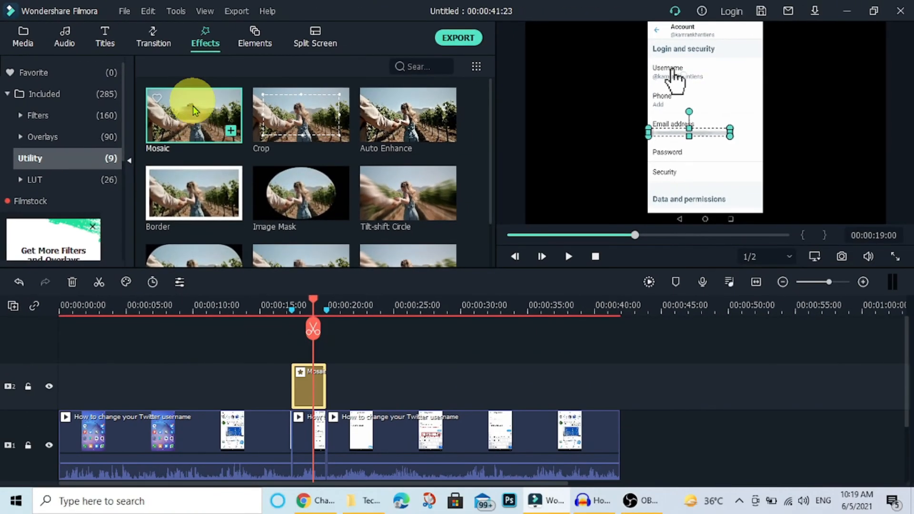
{"action": "left_click_drag", "start_coordinate": [246, 161], "coordinate": [446, 440]}
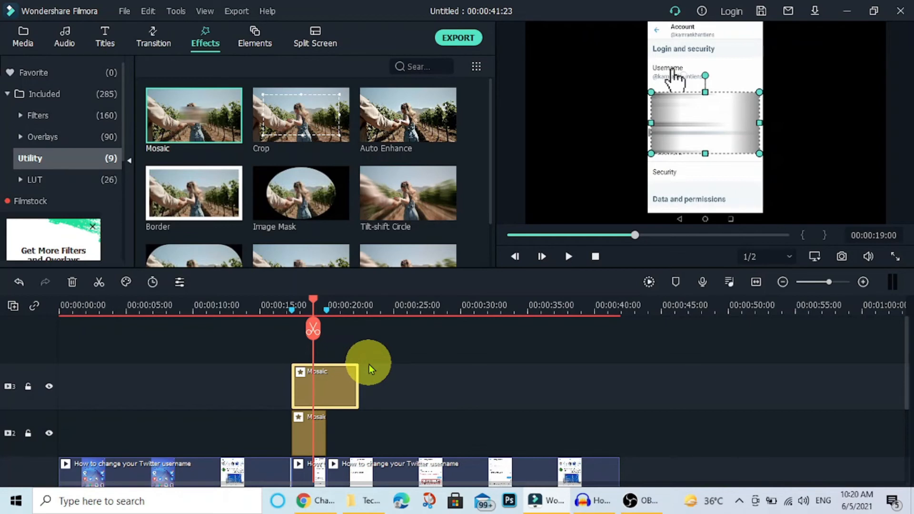
{"action": "key", "text": "ctrl+z"}
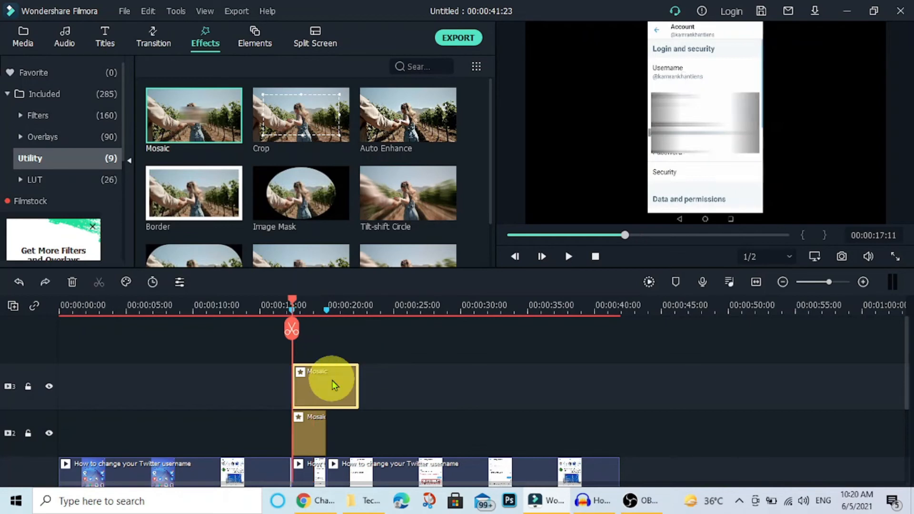
{"action": "left_click", "coordinate": [72, 284]}
Copy the adjusted Mosaic effect and paste it at 00:00:17:11 on the track above the original
{"action": "right_click", "coordinate": [306, 435]}
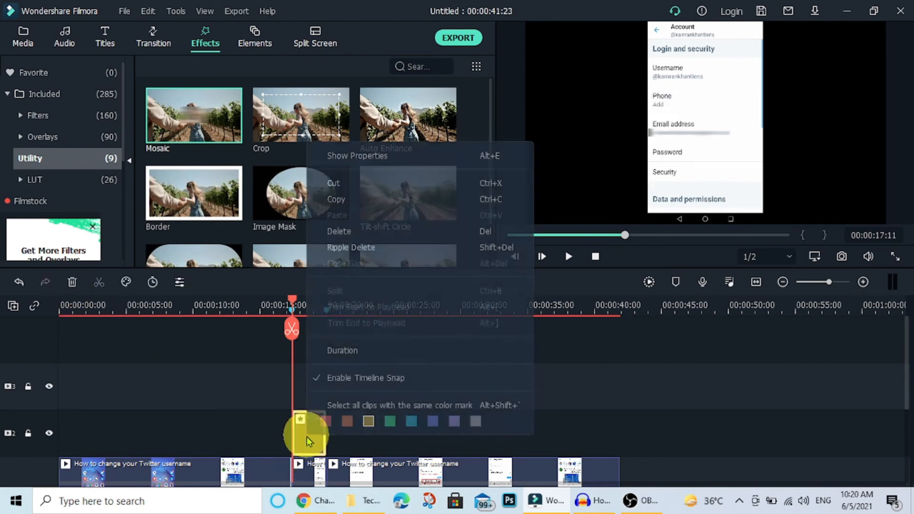
{"action": "left_click", "coordinate": [341, 200]}
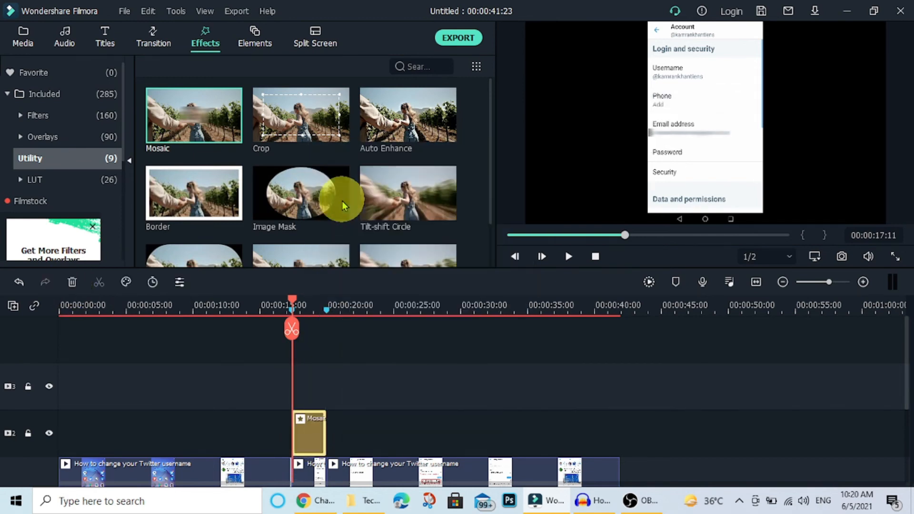
{"action": "left_click", "coordinate": [382, 442]}
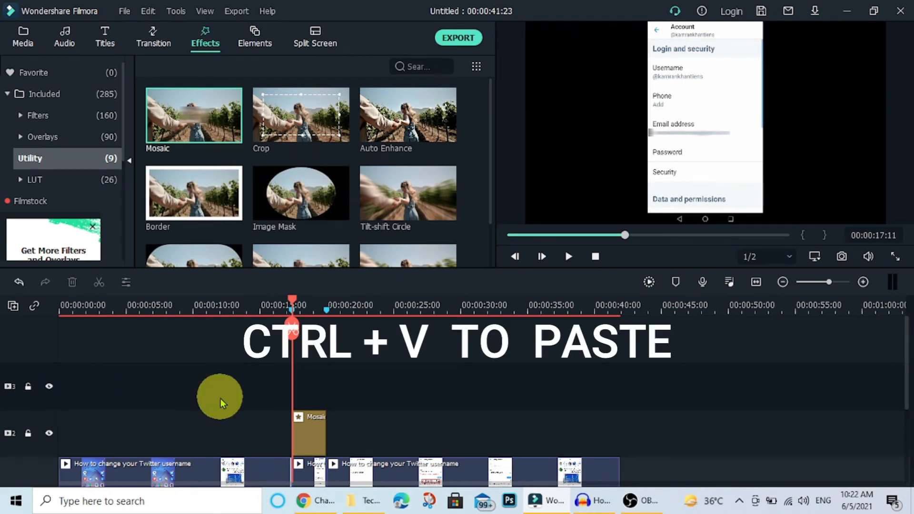
{"action": "key", "text": "ctrl+v"}
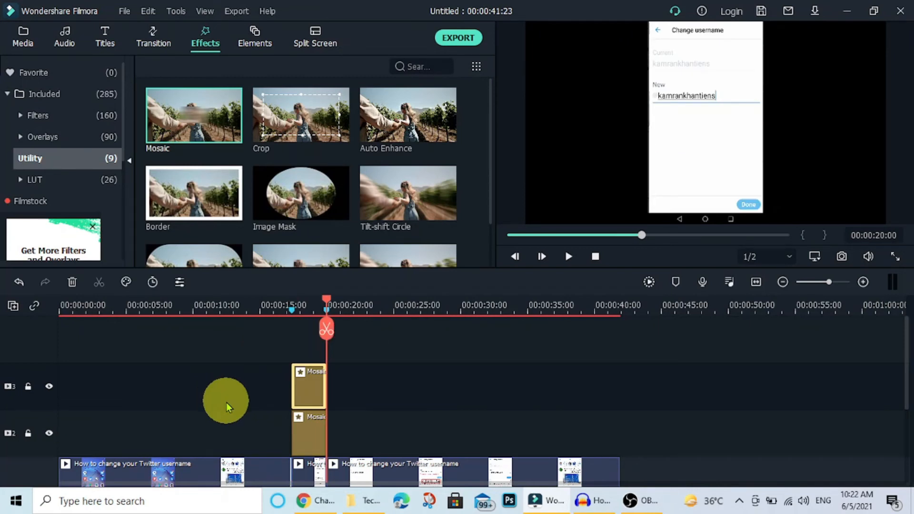
Move the copied mosaic area over the username line of the account page and apply the effect settings
{"action": "left_click", "coordinate": [308, 387]}
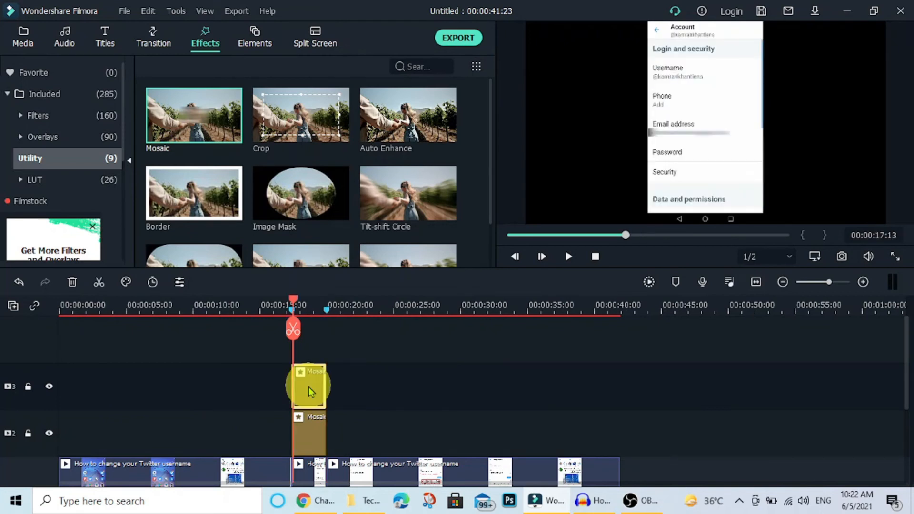
{"action": "double_click", "coordinate": [308, 387]}
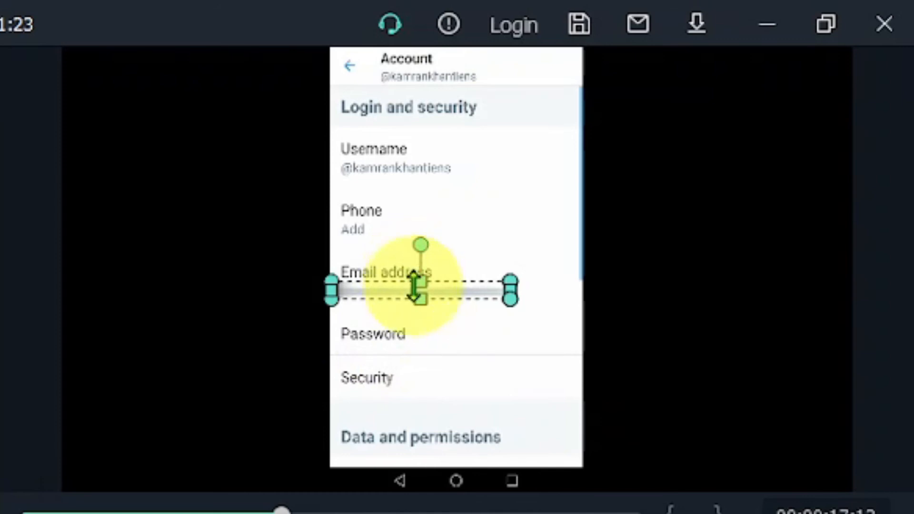
{"action": "left_click_drag", "start_coordinate": [445, 287], "coordinate": [444, 165]}
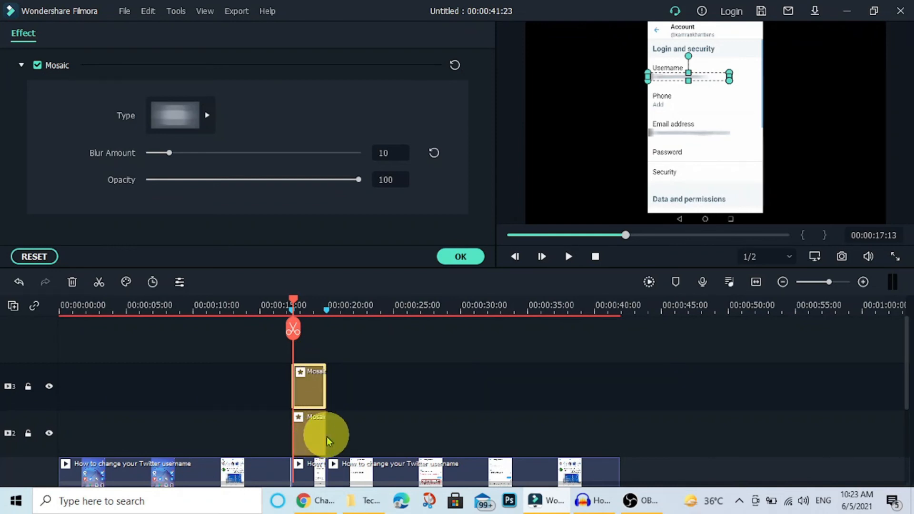
{"action": "left_click", "coordinate": [460, 256]}
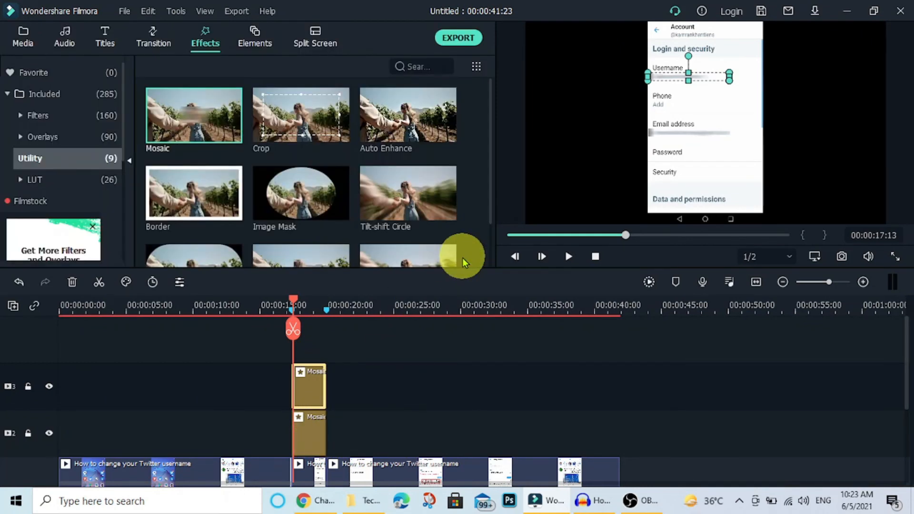
Open the quality and encoding settings for exporting the project locally as MP4
{"action": "left_click", "coordinate": [462, 38]}
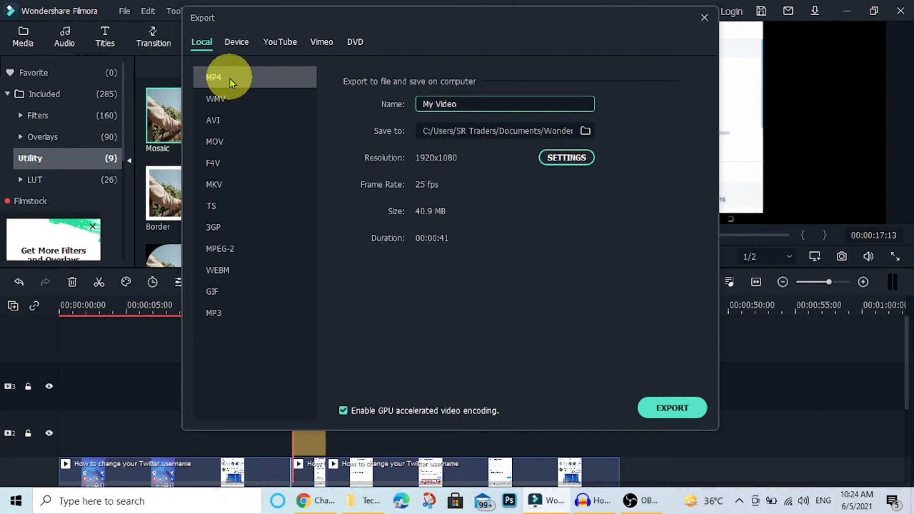
{"action": "left_click", "coordinate": [553, 156]}
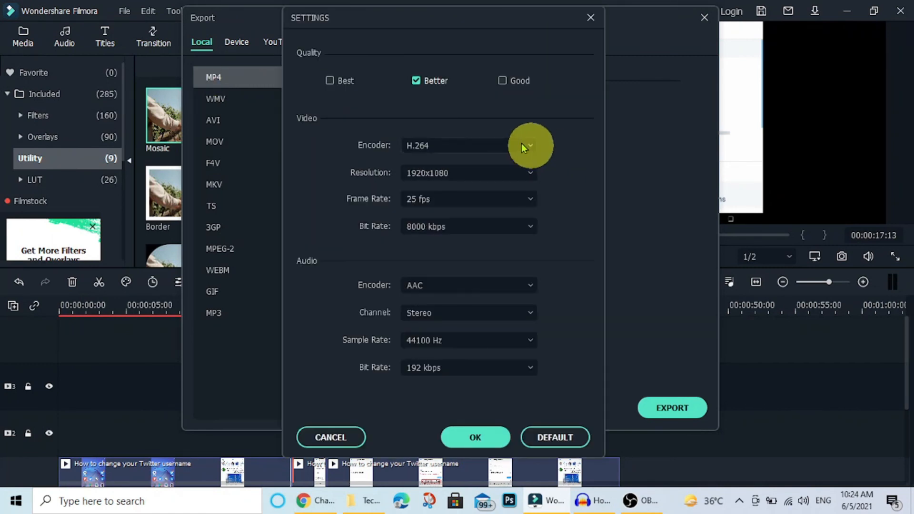